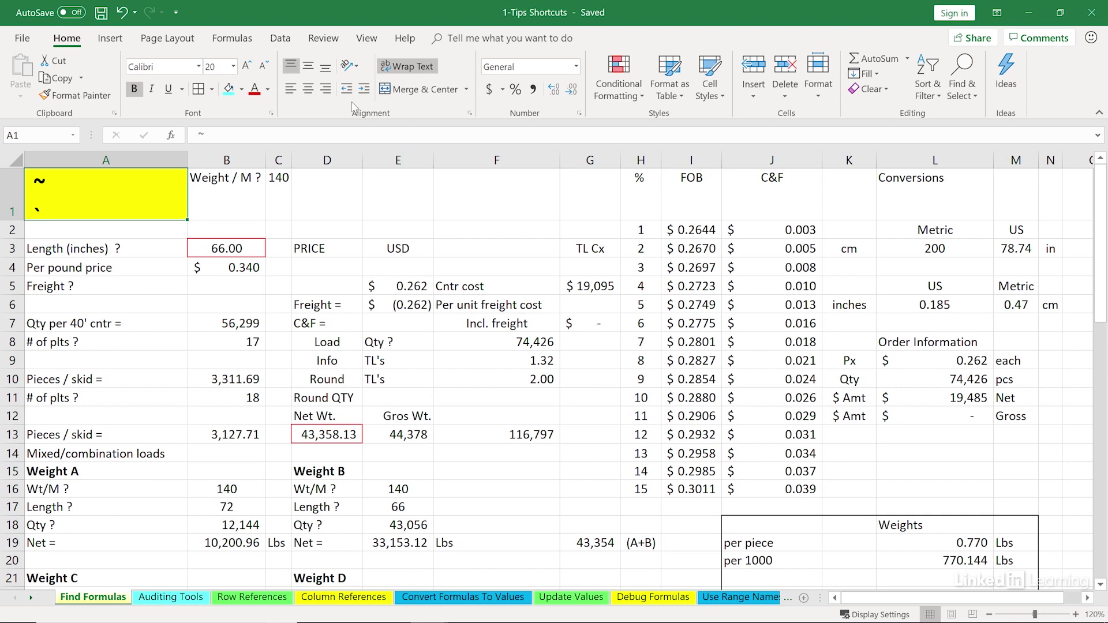
Switch to the Formulas ribbon to show the formula auditing tools for the Find Formulas sheet
{"action": "left_click", "coordinate": [236, 39]}
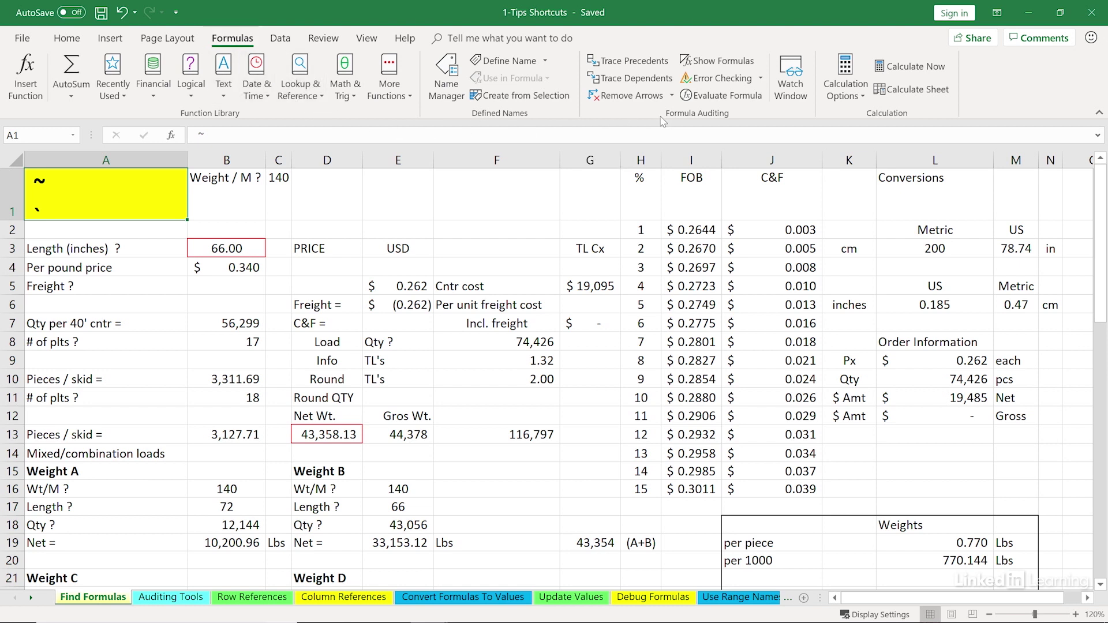
{"action": "left_click", "coordinate": [721, 63]}
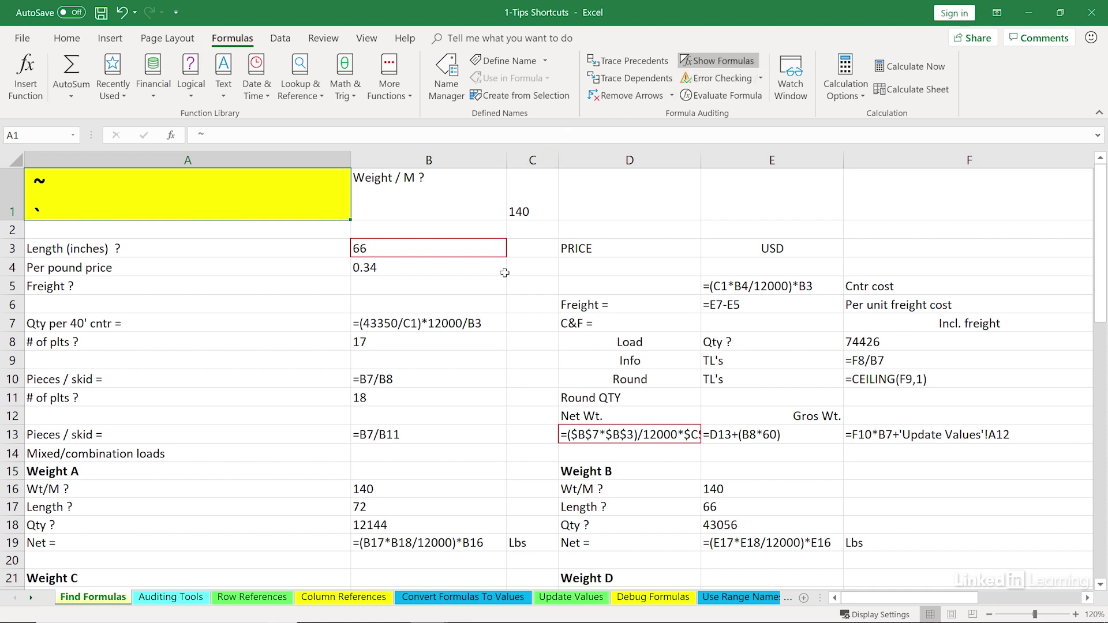
{"action": "left_click", "coordinate": [472, 324]}
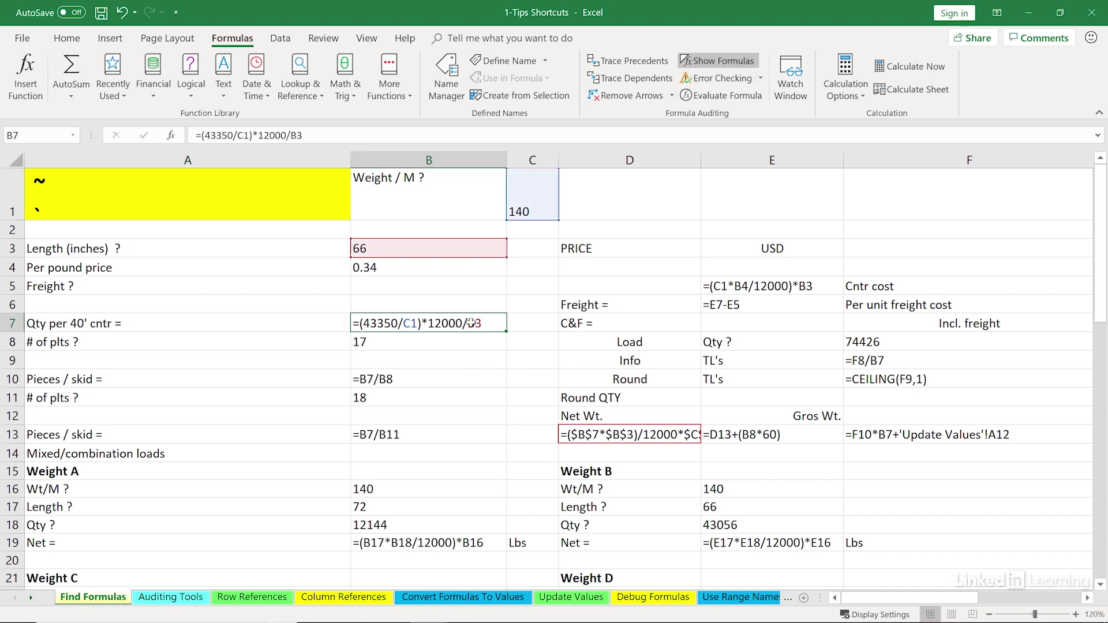
{"action": "left_click", "coordinate": [477, 547]}
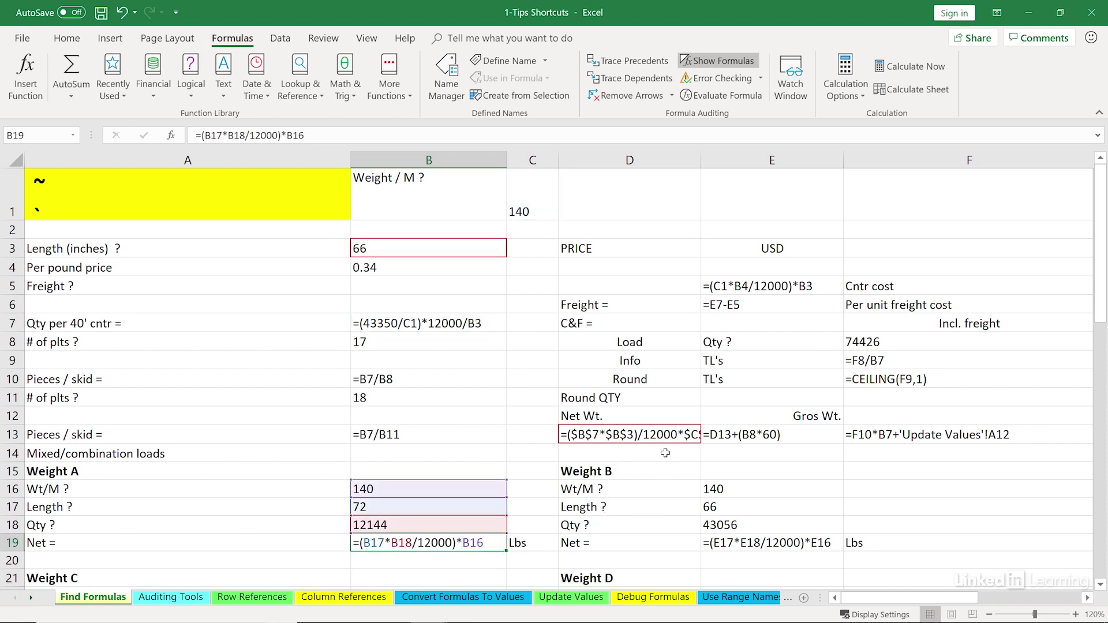
{"action": "left_click", "coordinate": [653, 435]}
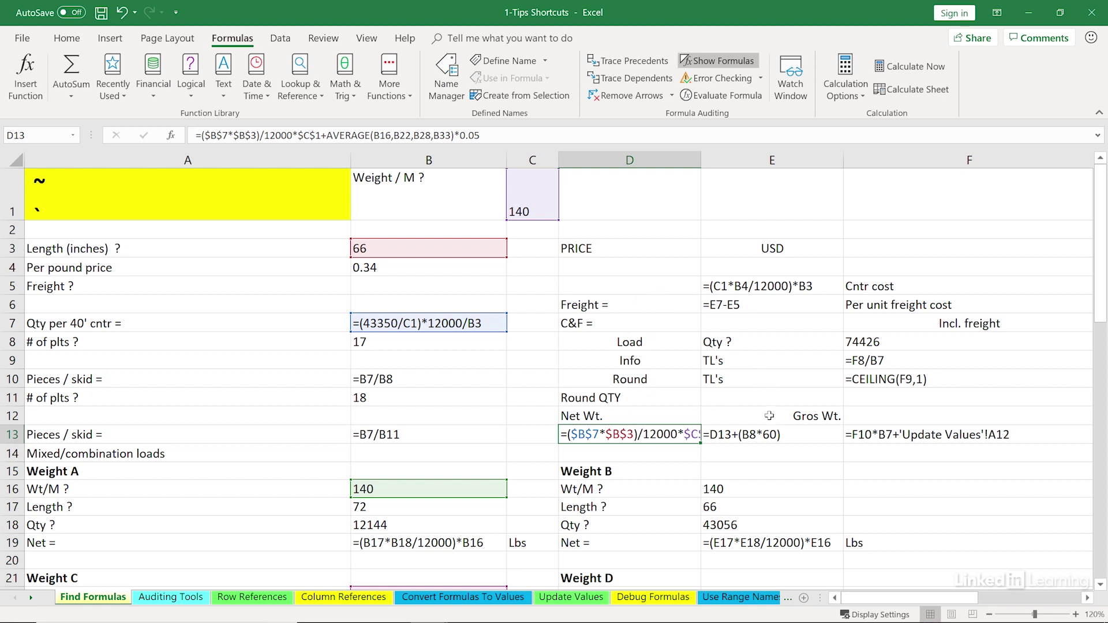
{"action": "left_click_drag", "start_coordinate": [880, 603], "coordinate": [971, 608]}
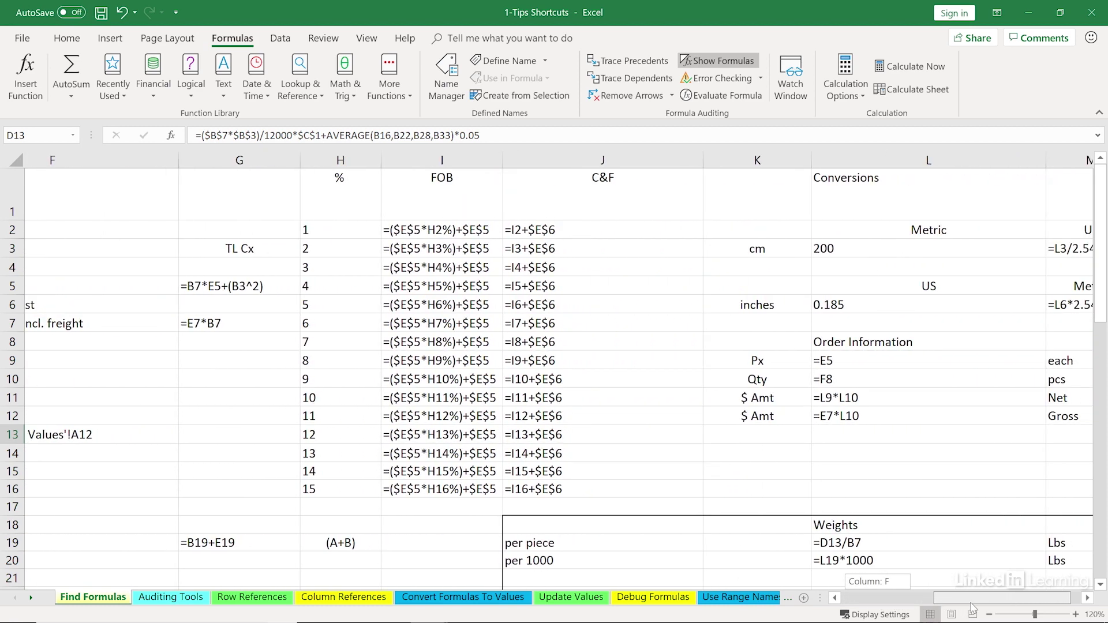
{"action": "left_click_drag", "start_coordinate": [972, 608], "coordinate": [872, 607]}
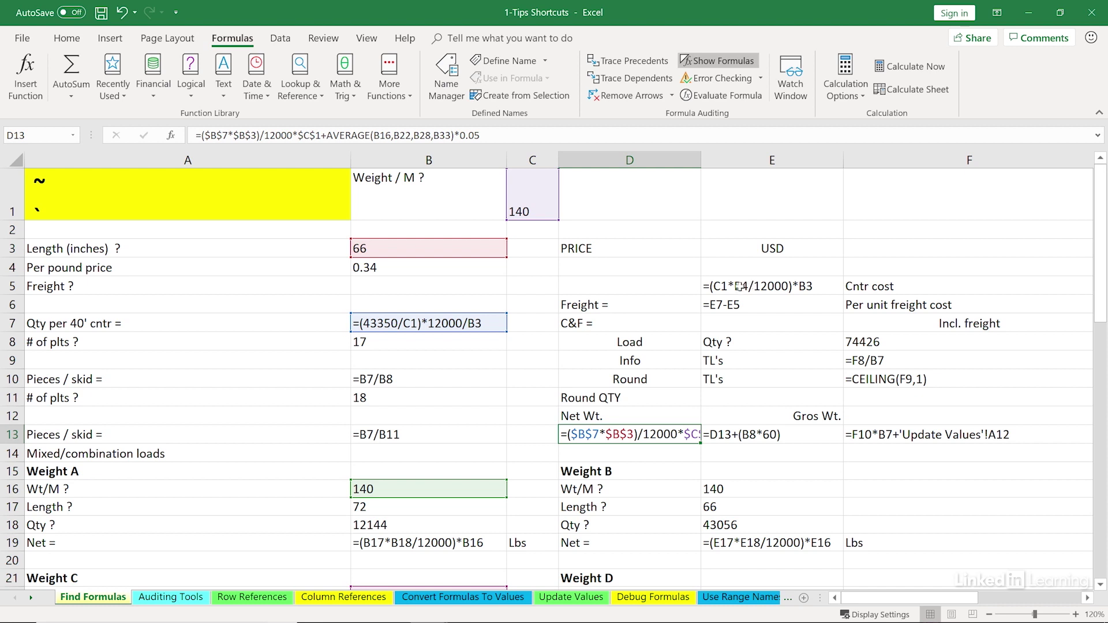
{"action": "left_click", "coordinate": [701, 62]}
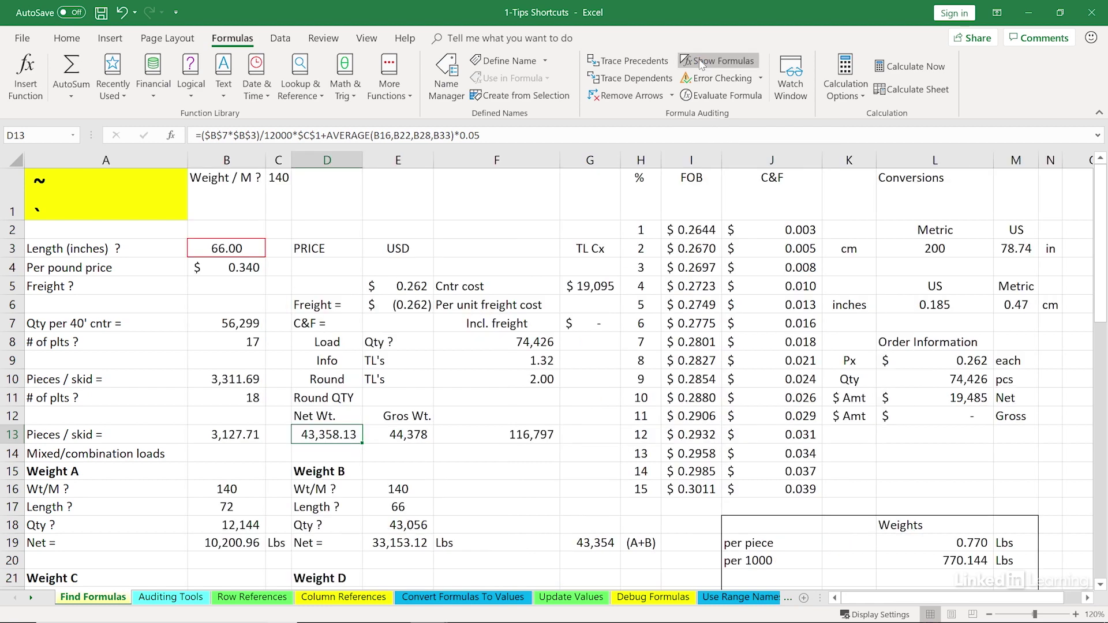
{"action": "left_click", "coordinate": [701, 62]}
{"action": "left_click", "coordinate": [702, 63]}
{"action": "left_click", "coordinate": [702, 63]}
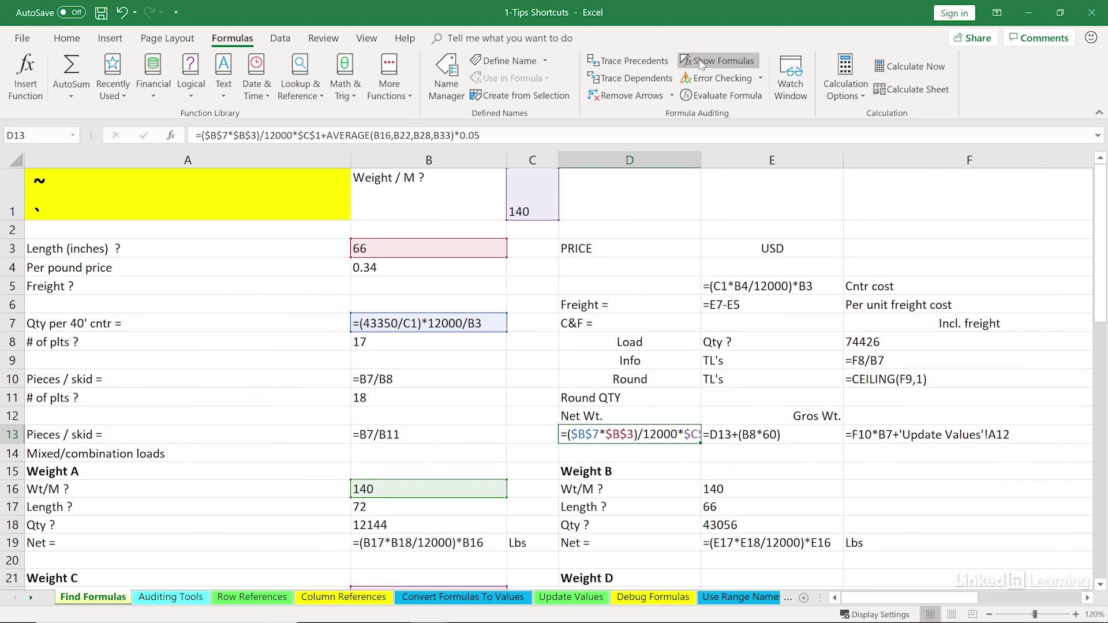
{"action": "left_click", "coordinate": [702, 62]}
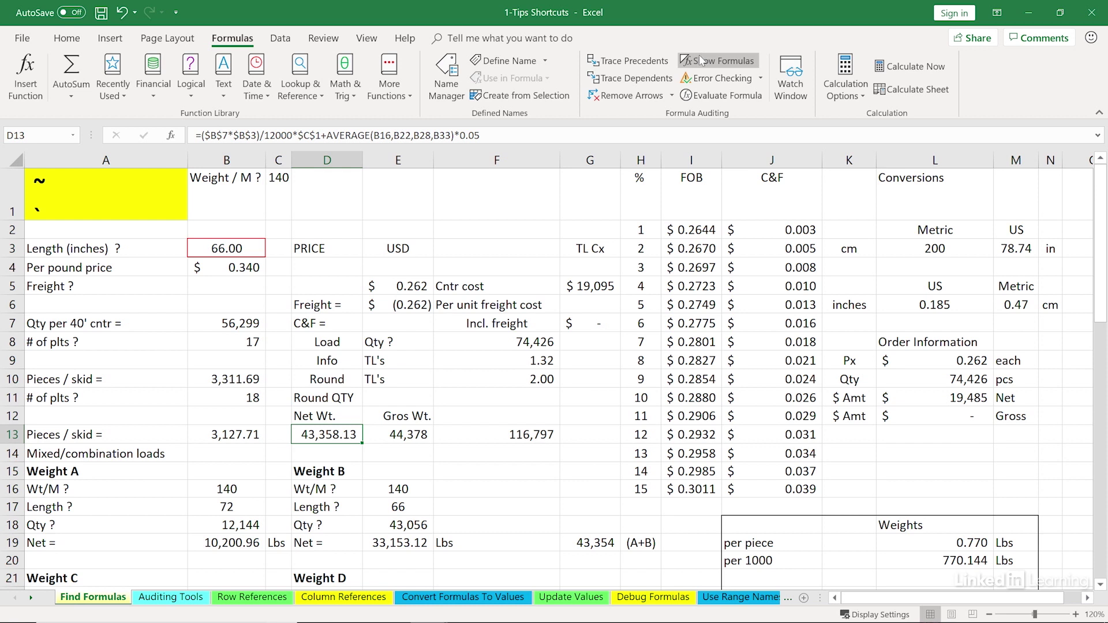
{"action": "left_click", "coordinate": [101, 195]}
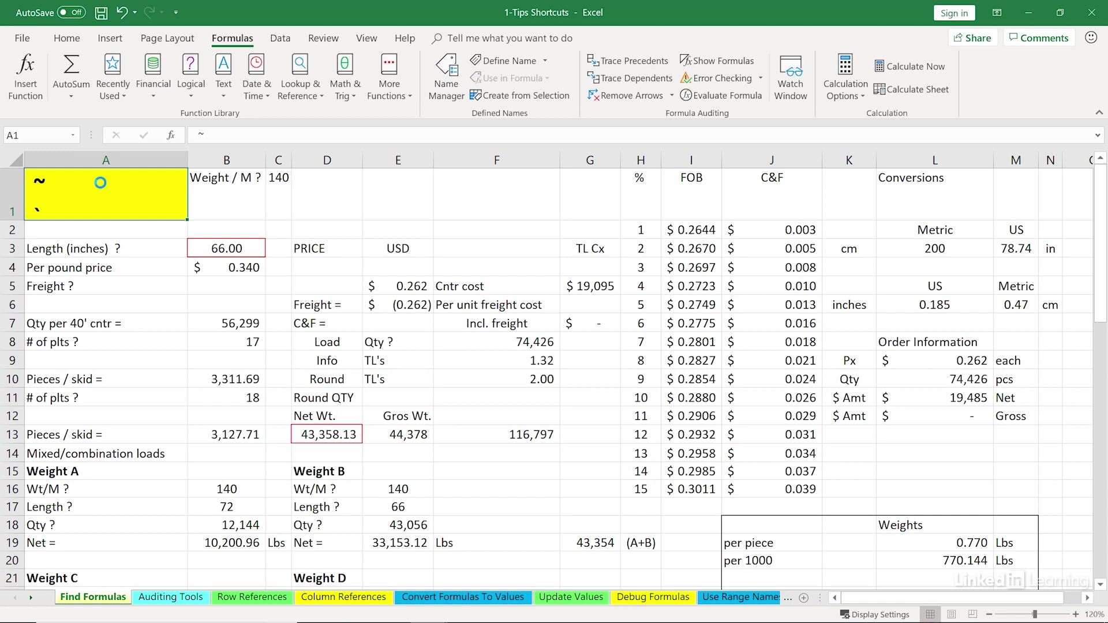
{"action": "key", "text": "ctrl+grave"}
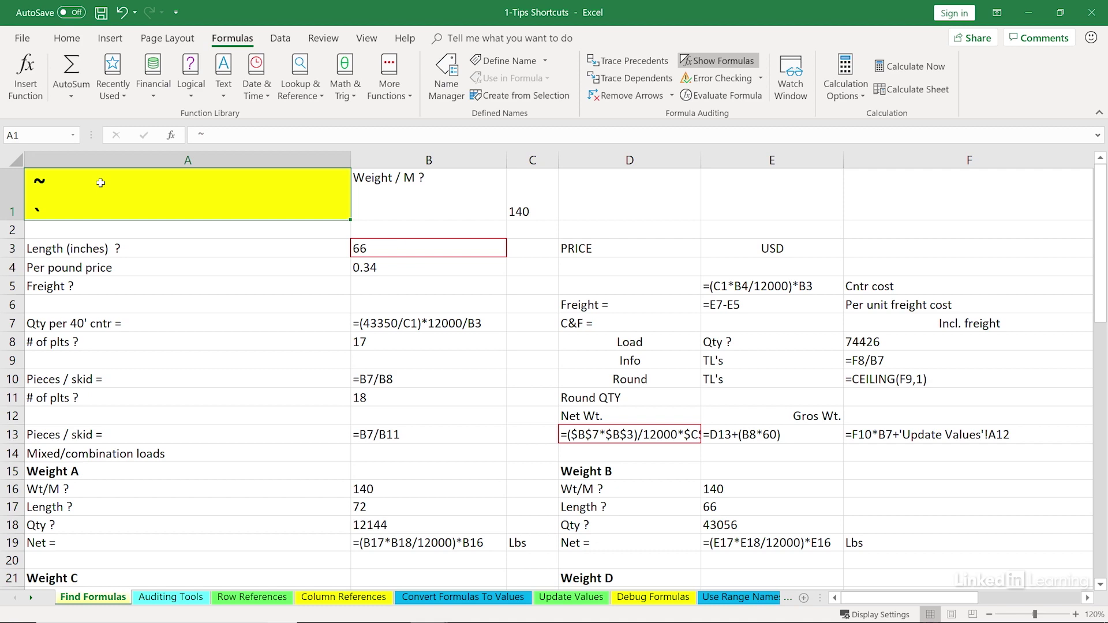
{"action": "key", "text": "ctrl+grave"}
{"action": "key", "text": "ctrl+grave"}
{"action": "key", "text": "ctrl+grave"}
{"action": "key", "text": "ctrl+grave"}
{"action": "key", "text": "ctrl+grave"}
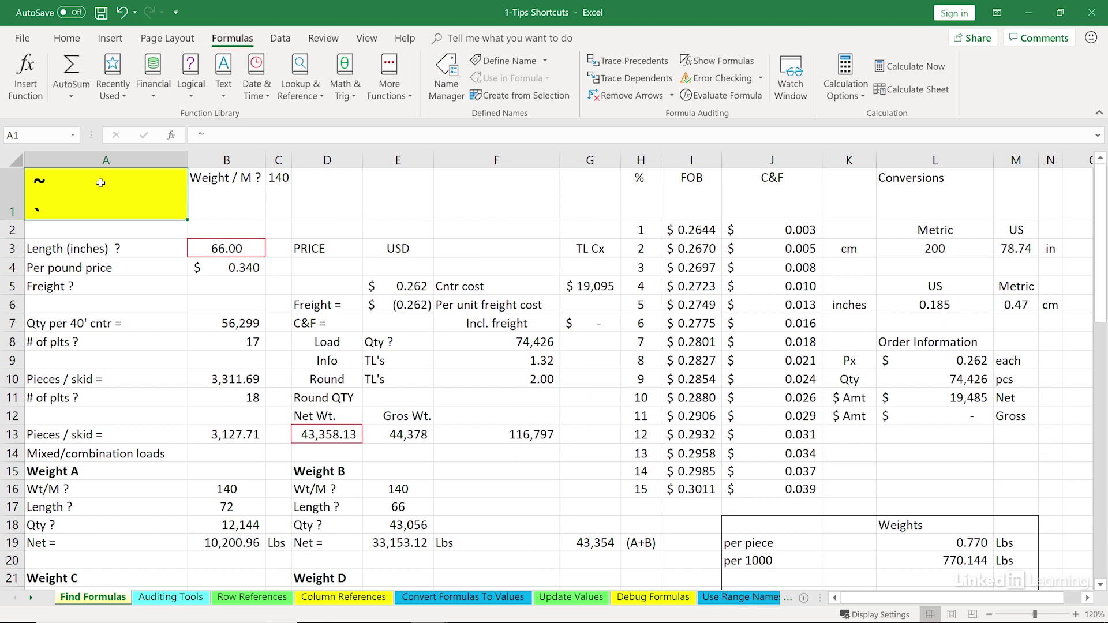
On the Home tab, select the empty block D1:E2, then the empty cell F1
{"action": "left_click", "coordinate": [68, 41]}
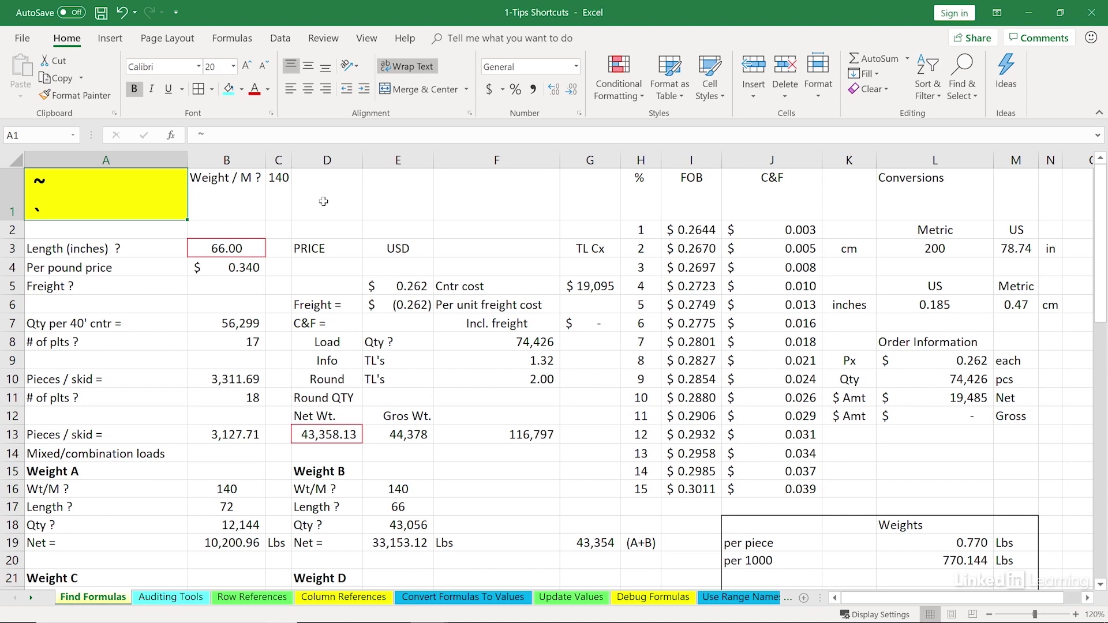
{"action": "left_click_drag", "start_coordinate": [324, 200], "coordinate": [382, 231]}
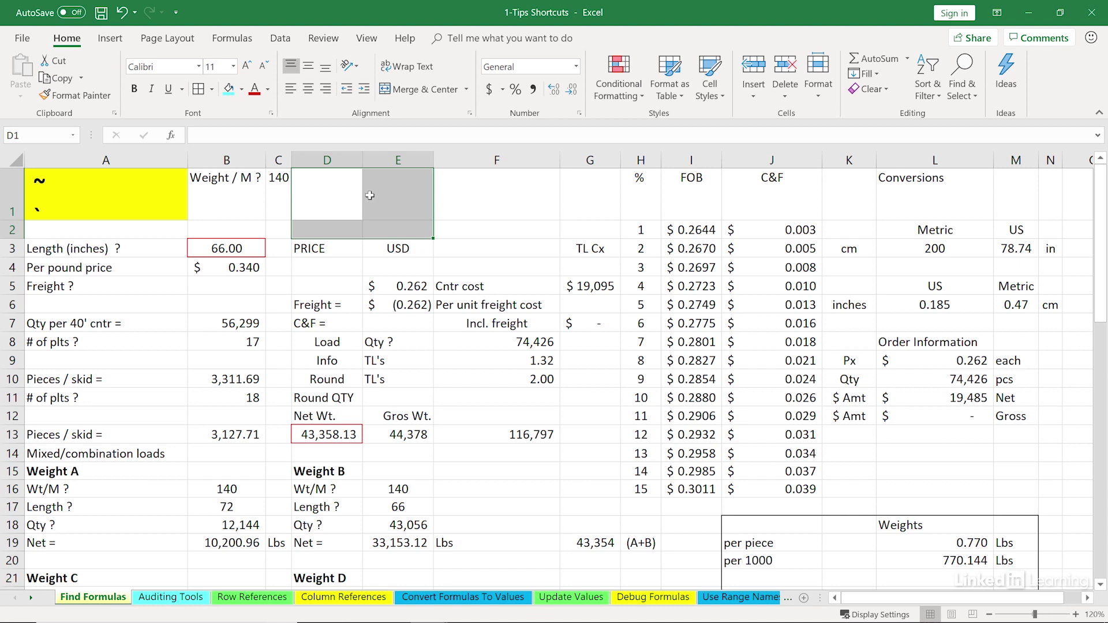
{"action": "left_click", "coordinate": [463, 200]}
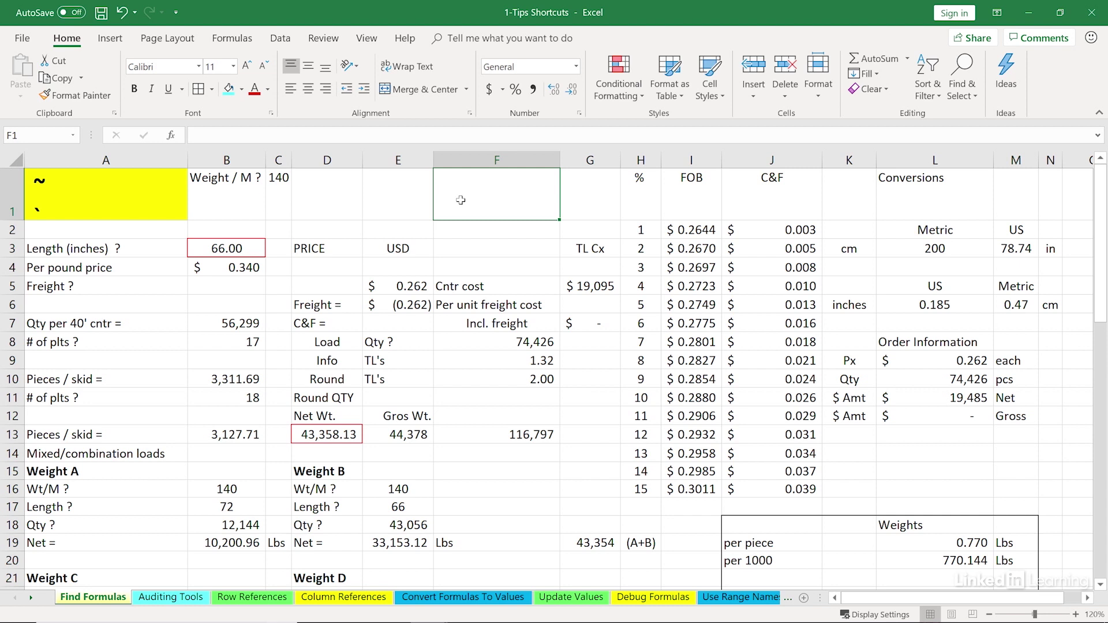
Select every formula cell on the sheet with Find & Select > Formulas
{"action": "left_click", "coordinate": [963, 93]}
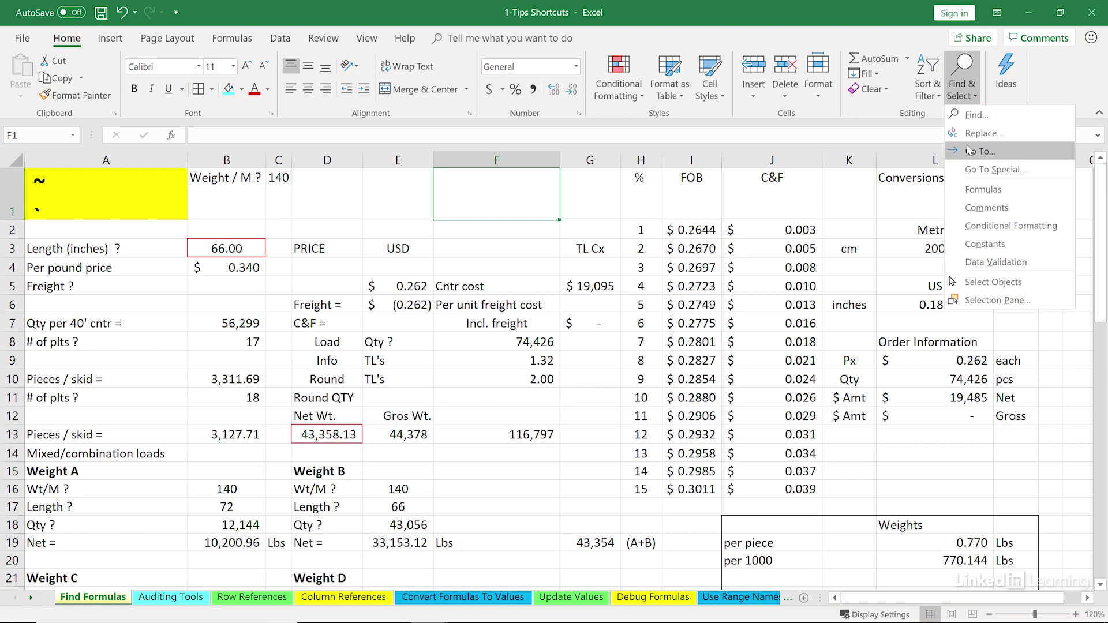
{"action": "left_click", "coordinate": [975, 190]}
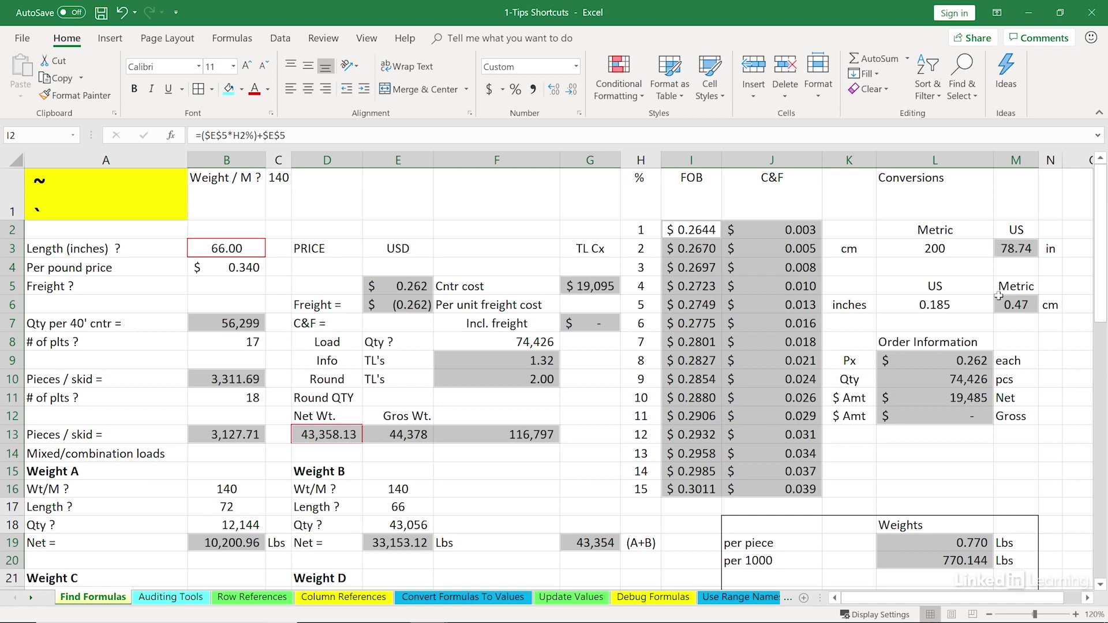
{"action": "scroll", "coordinate": [1000, 306], "scroll_direction": "down", "scroll_amount": 4}
Give the selected formula cells a light orange fill, then deselect to view the shading
{"action": "scroll", "coordinate": [1007, 315], "scroll_direction": "down", "scroll_amount": 3}
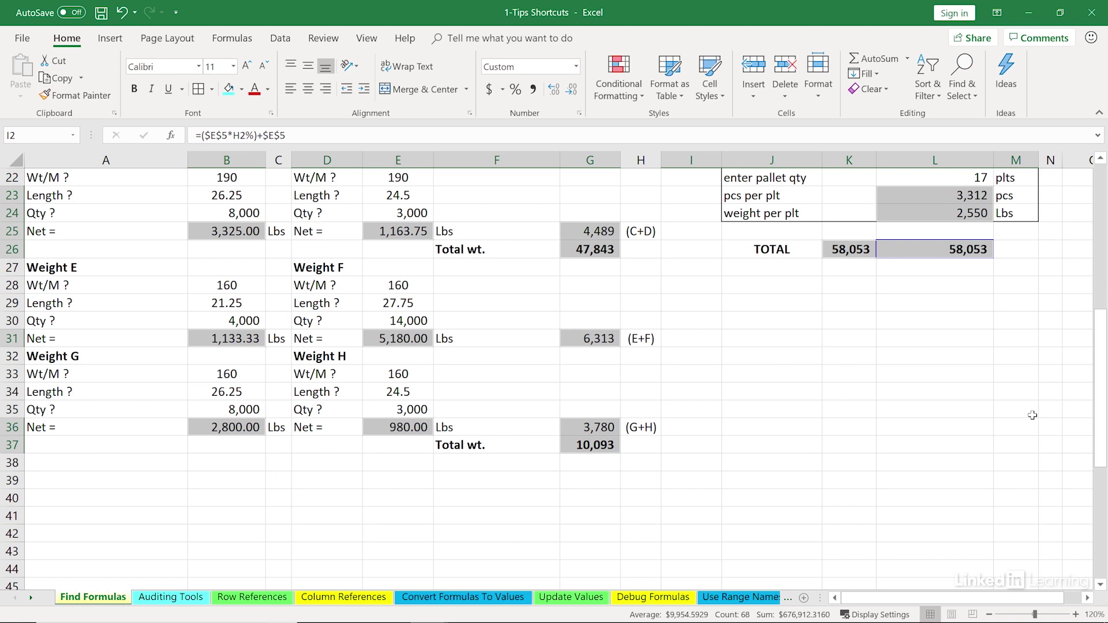
{"action": "scroll", "coordinate": [1032, 413], "scroll_direction": "up", "scroll_amount": 5}
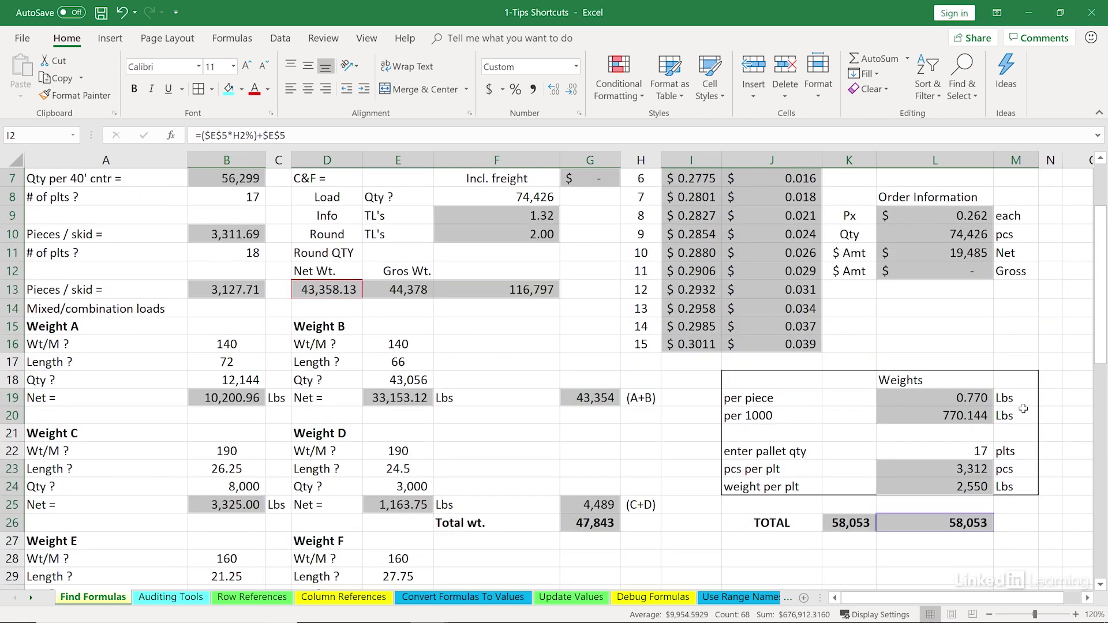
{"action": "scroll", "coordinate": [1023, 408], "scroll_direction": "up", "scroll_amount": 2}
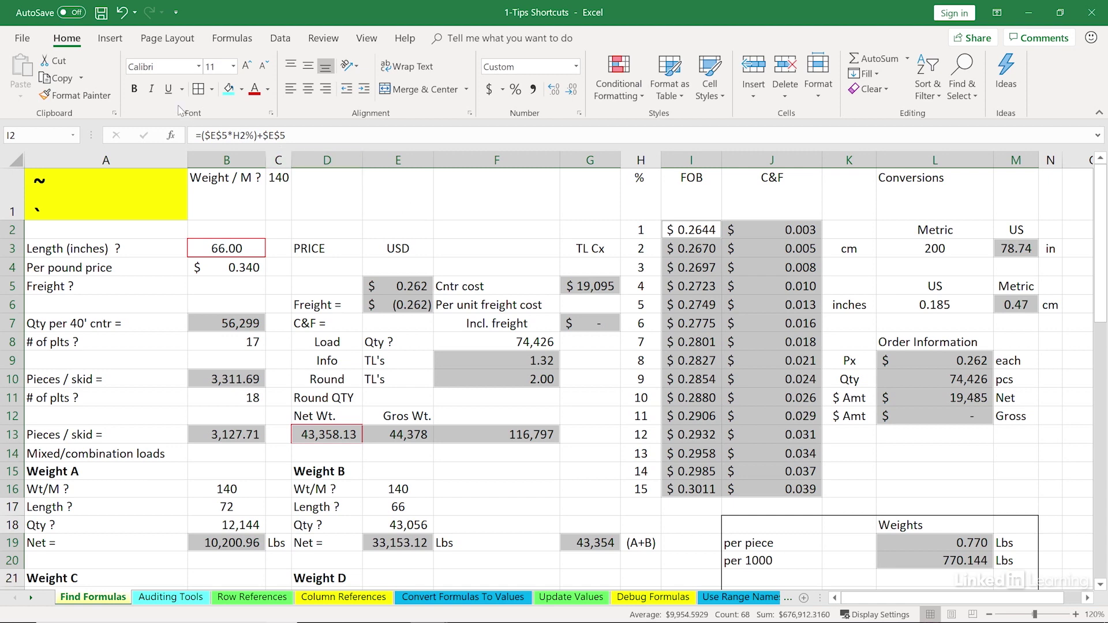
{"action": "left_click", "coordinate": [242, 91]}
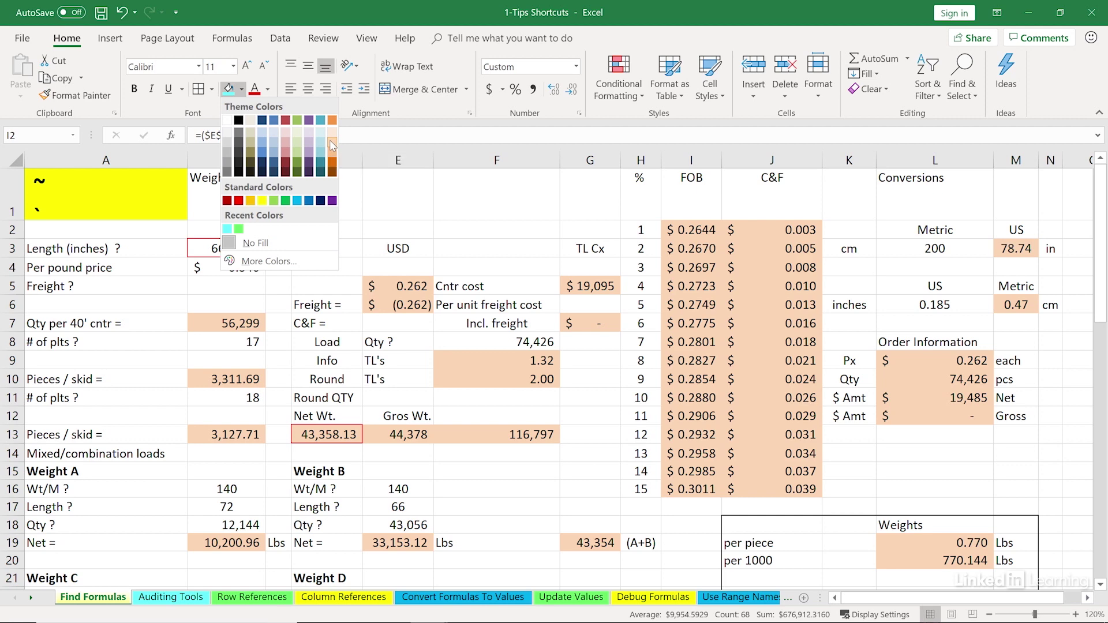
{"action": "left_click", "coordinate": [332, 141]}
{"action": "left_click", "coordinate": [337, 193]}
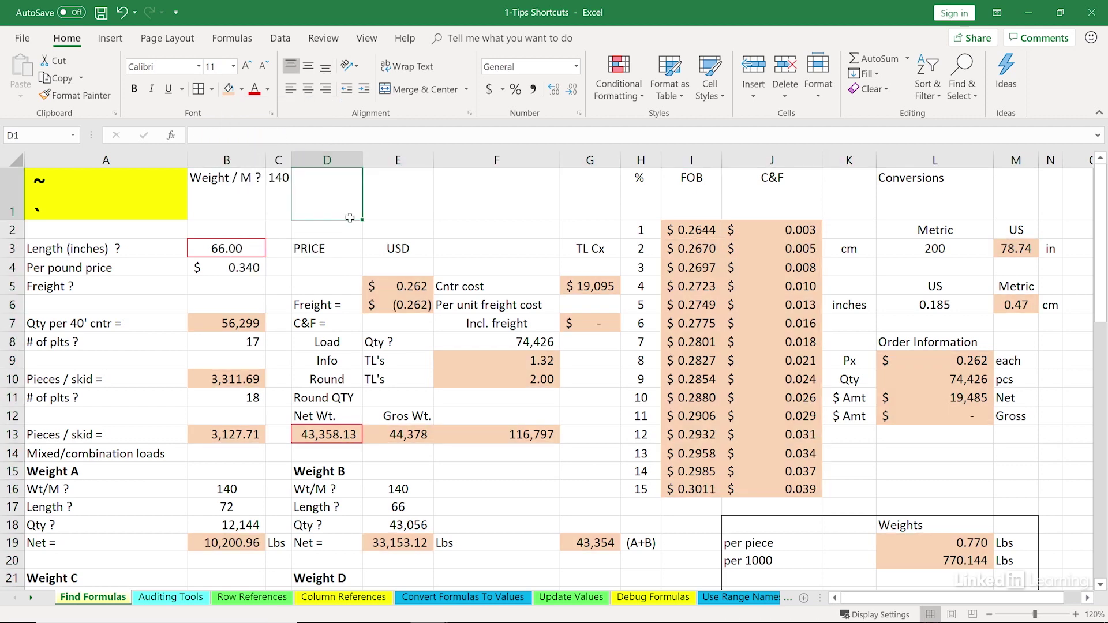
{"action": "left_click", "coordinate": [577, 285]}
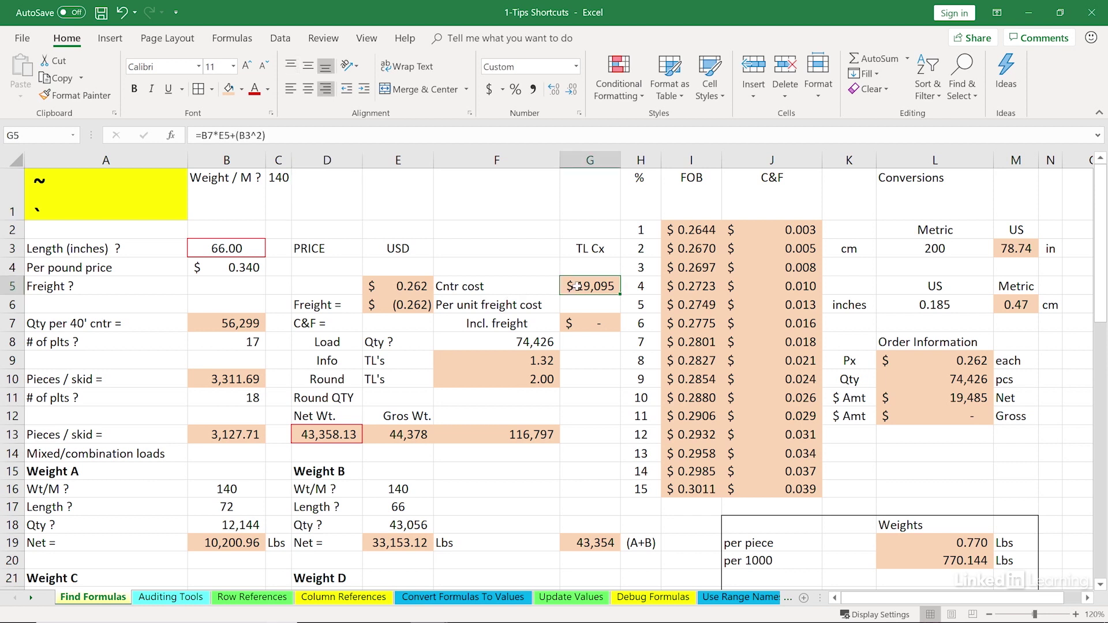
{"action": "left_click", "coordinate": [503, 230]}
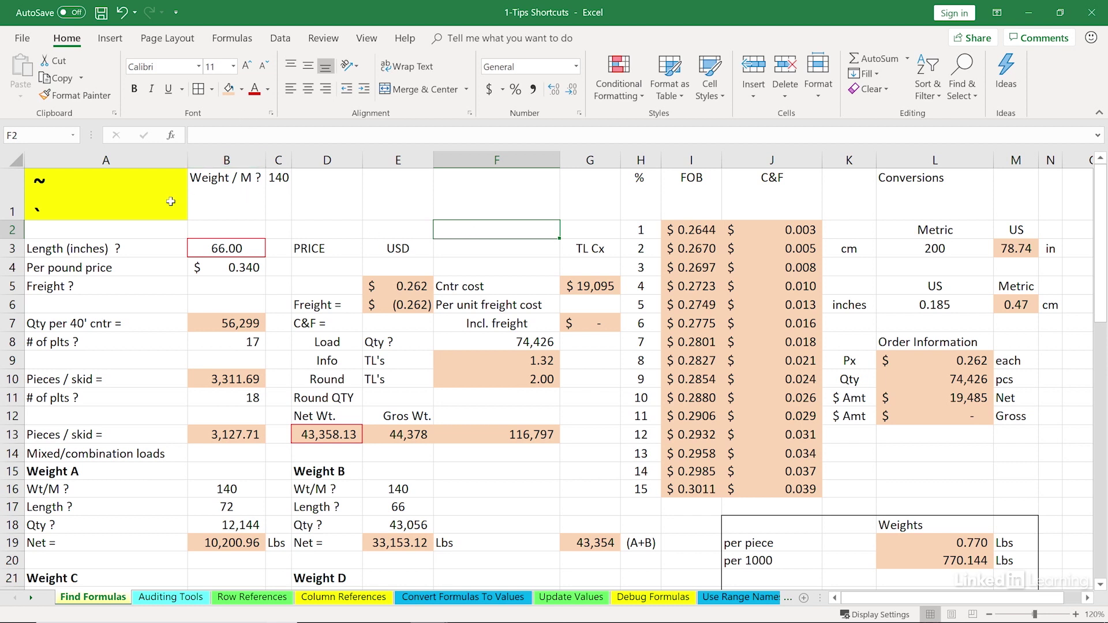
{"action": "left_click", "coordinate": [232, 38]}
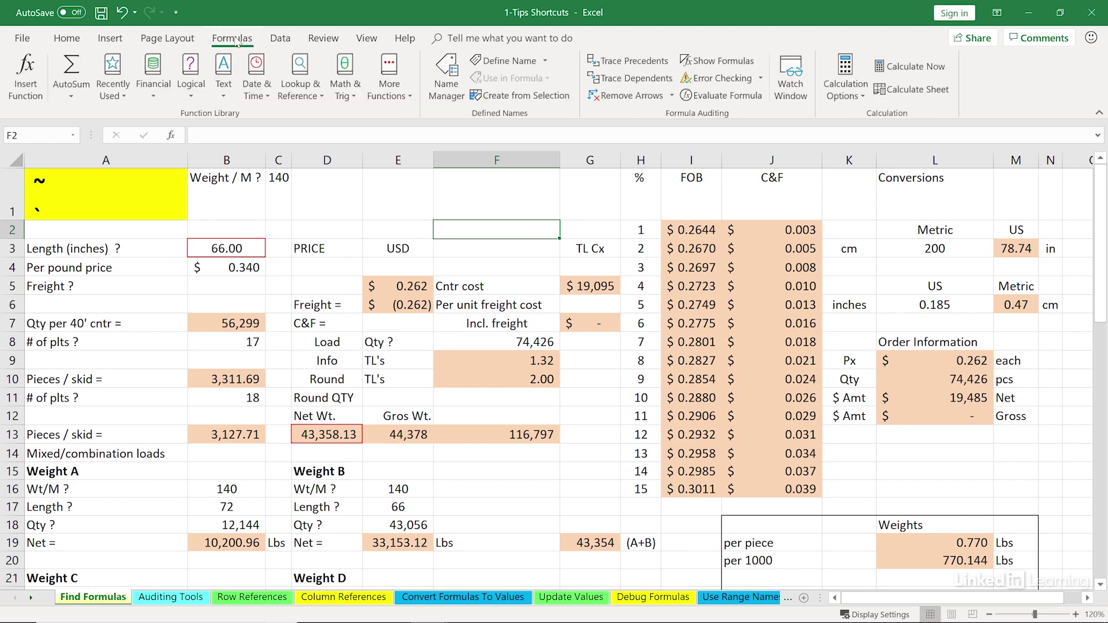
{"action": "left_click", "coordinate": [704, 62]}
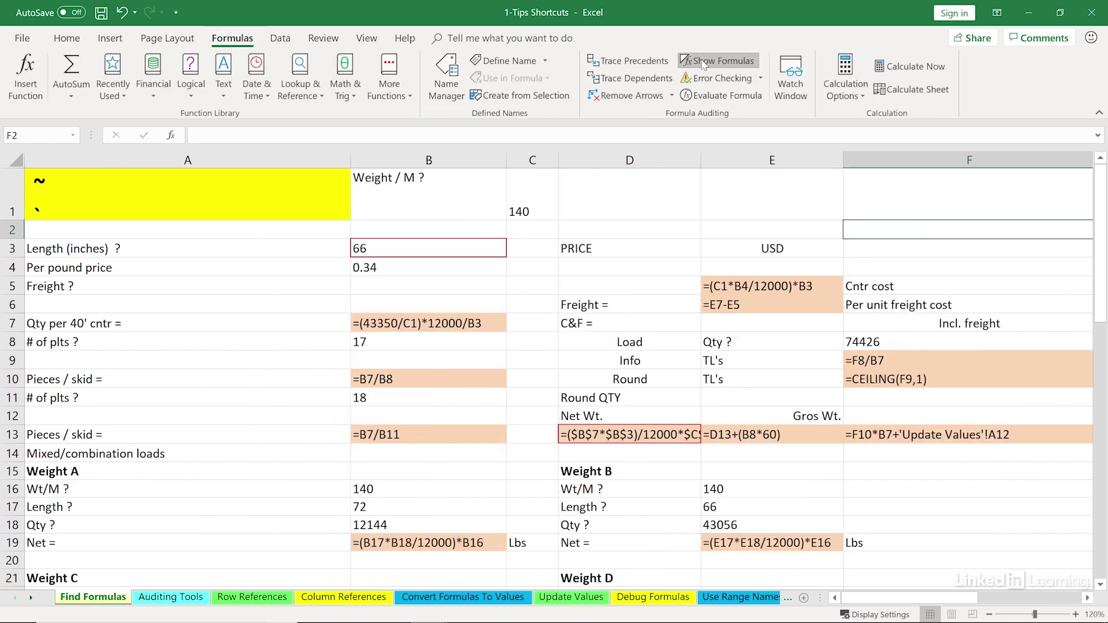
{"action": "left_click", "coordinate": [704, 63]}
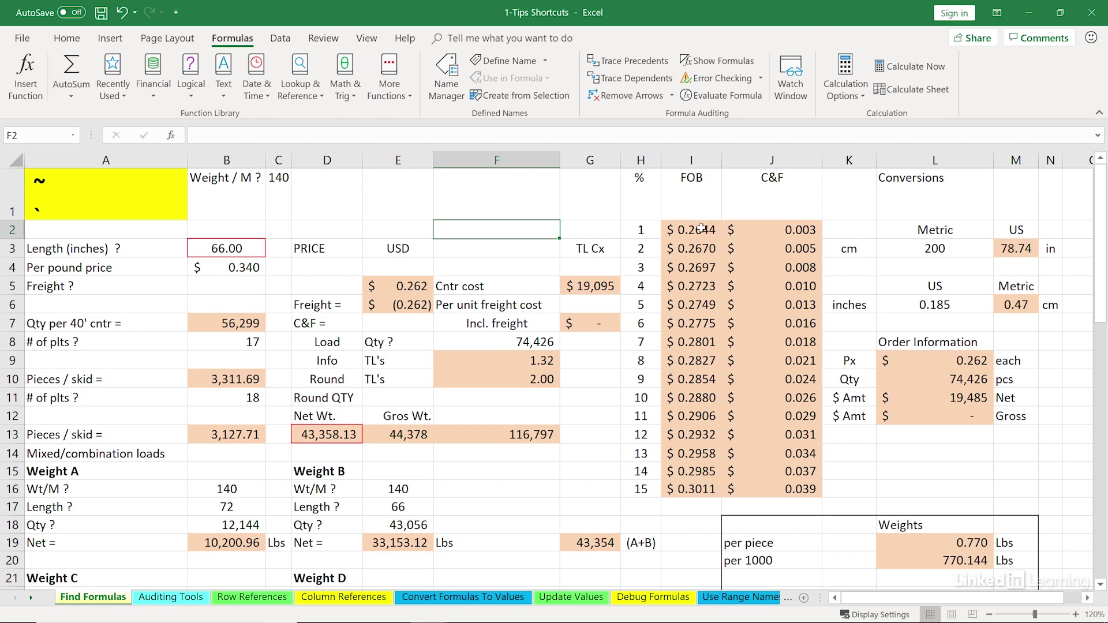
{"action": "left_click", "coordinate": [516, 214]}
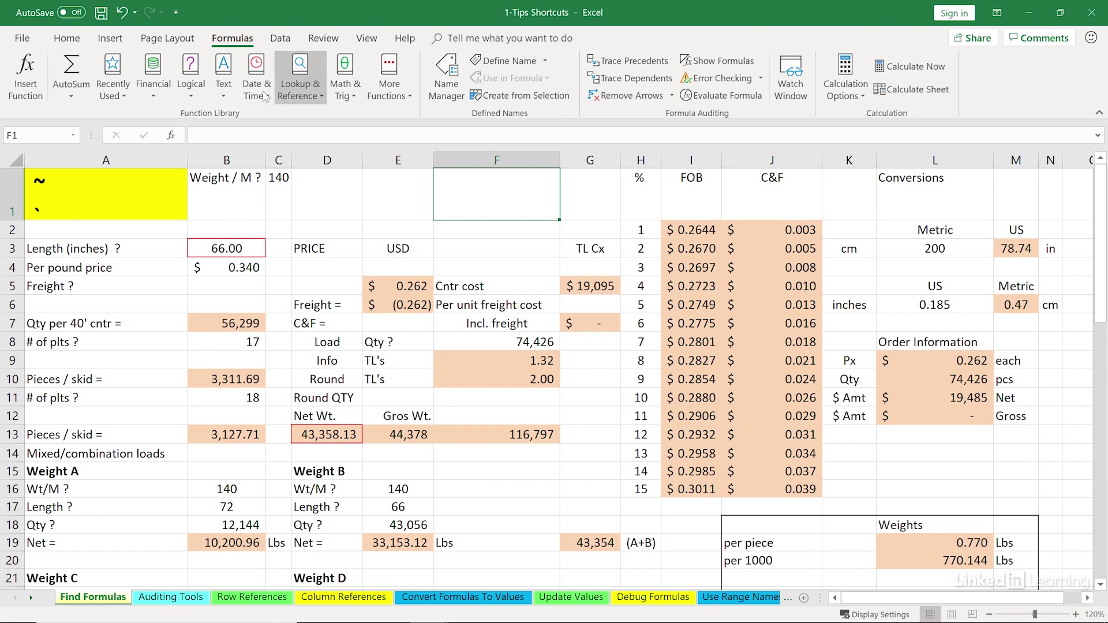
{"action": "left_click", "coordinate": [64, 38]}
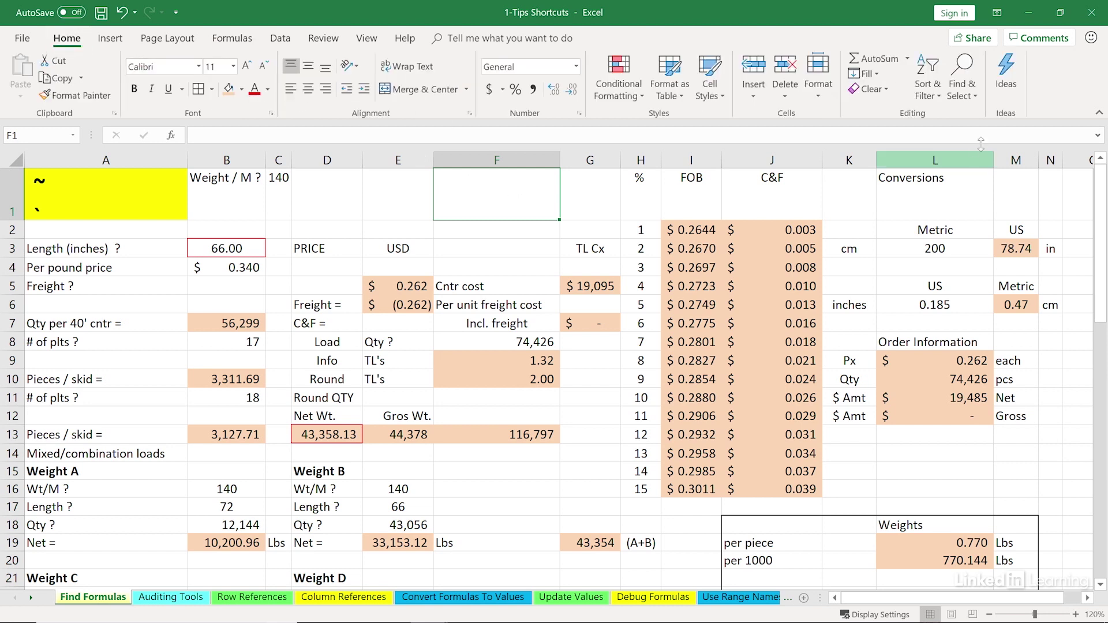
In Go To Special, choose Constants with Text, Logicals and Errors unchecked, leaving only numbers
{"action": "left_click", "coordinate": [961, 86]}
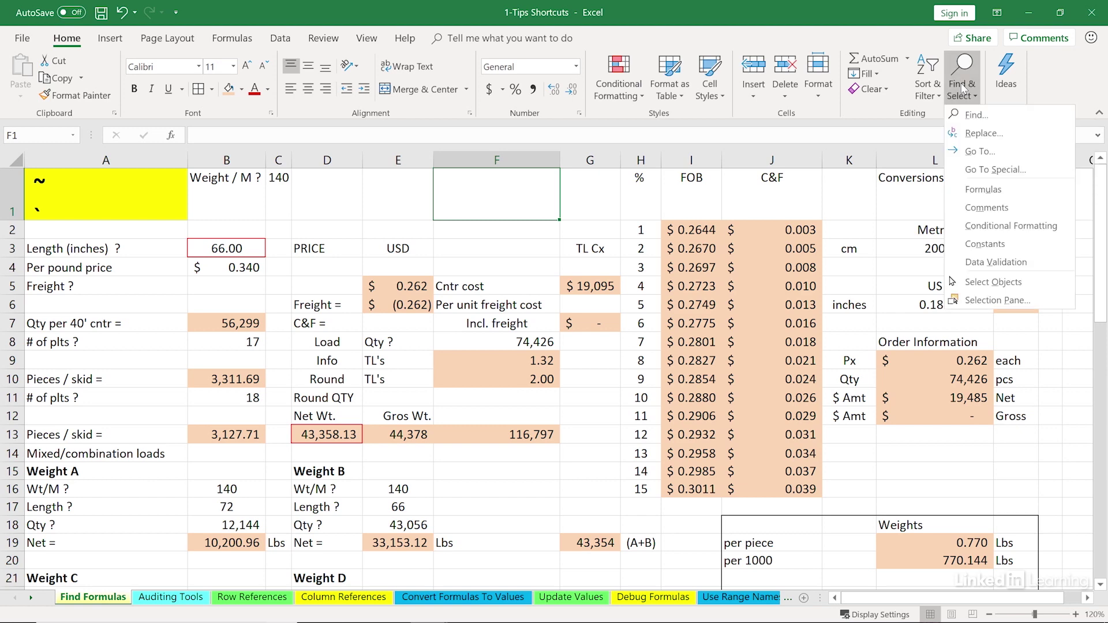
{"action": "left_click", "coordinate": [992, 171]}
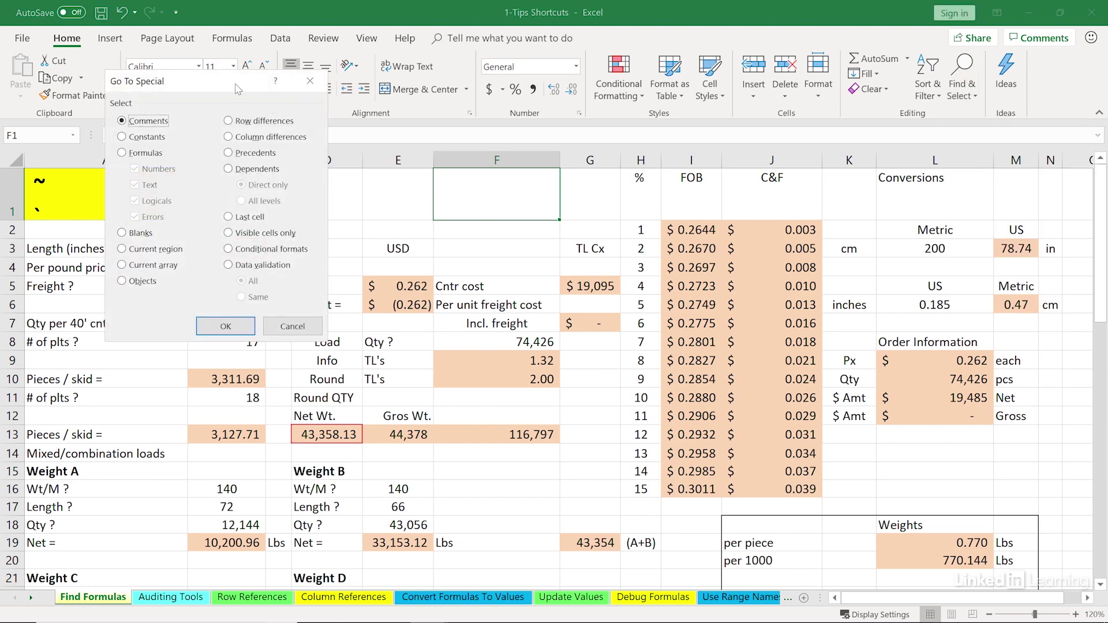
{"action": "left_click_drag", "start_coordinate": [236, 90], "coordinate": [752, 188]}
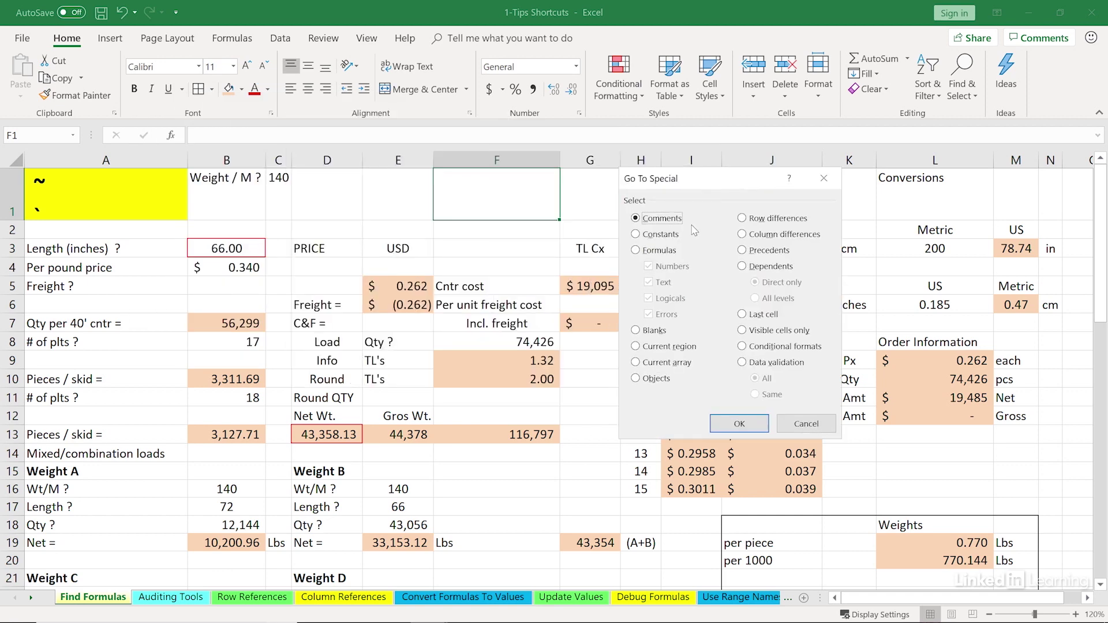
{"action": "left_click", "coordinate": [637, 235]}
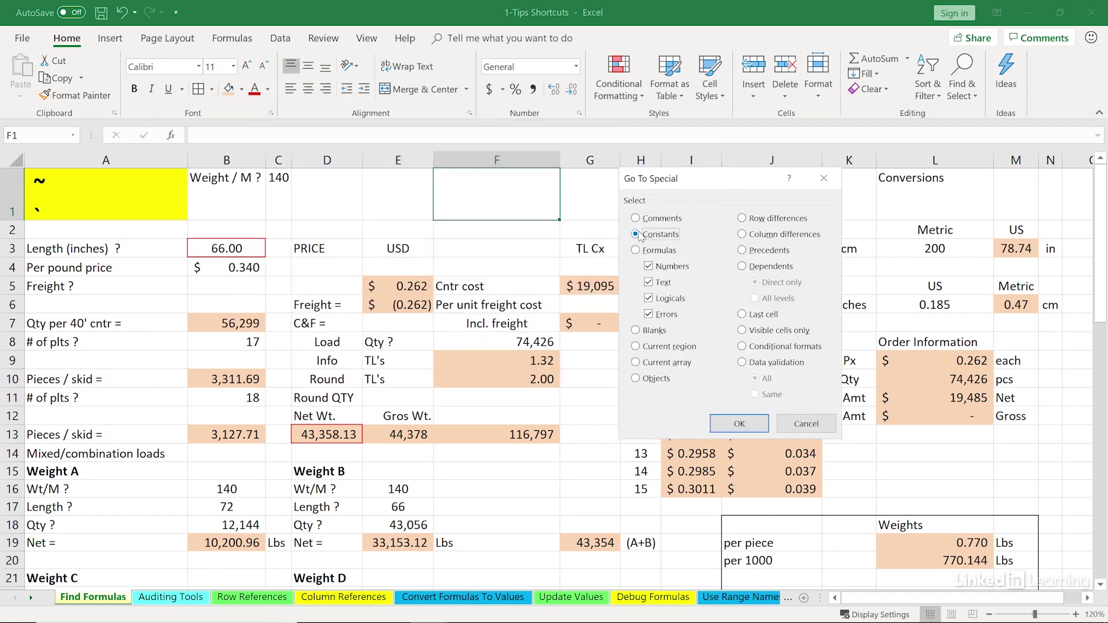
{"action": "left_click", "coordinate": [648, 283]}
{"action": "left_click", "coordinate": [649, 299]}
{"action": "left_click", "coordinate": [649, 316]}
{"action": "left_click", "coordinate": [726, 428]}
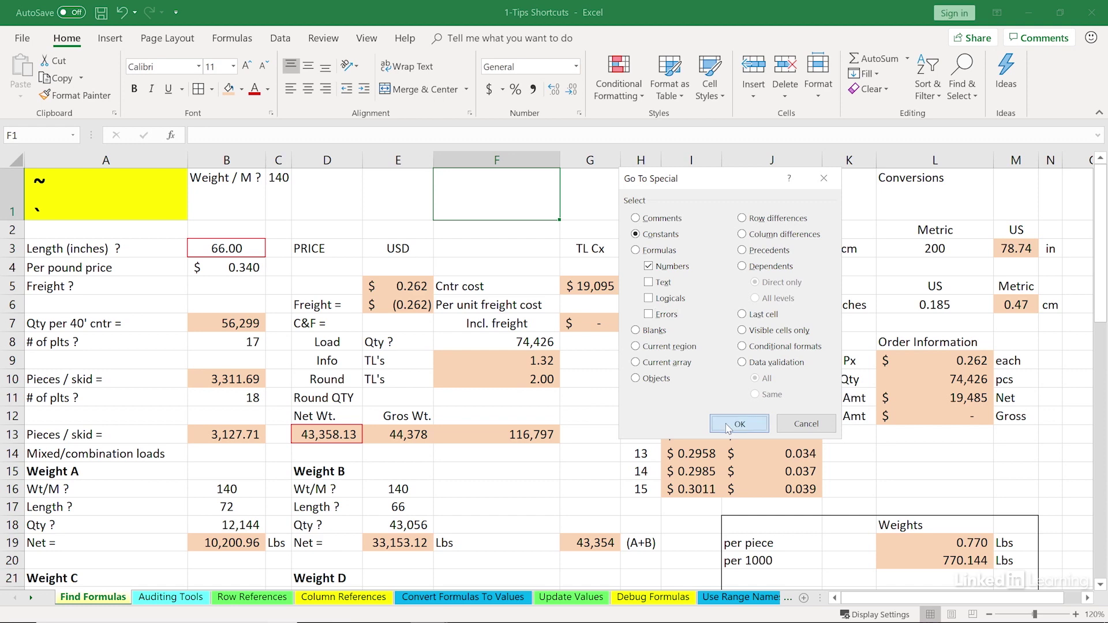